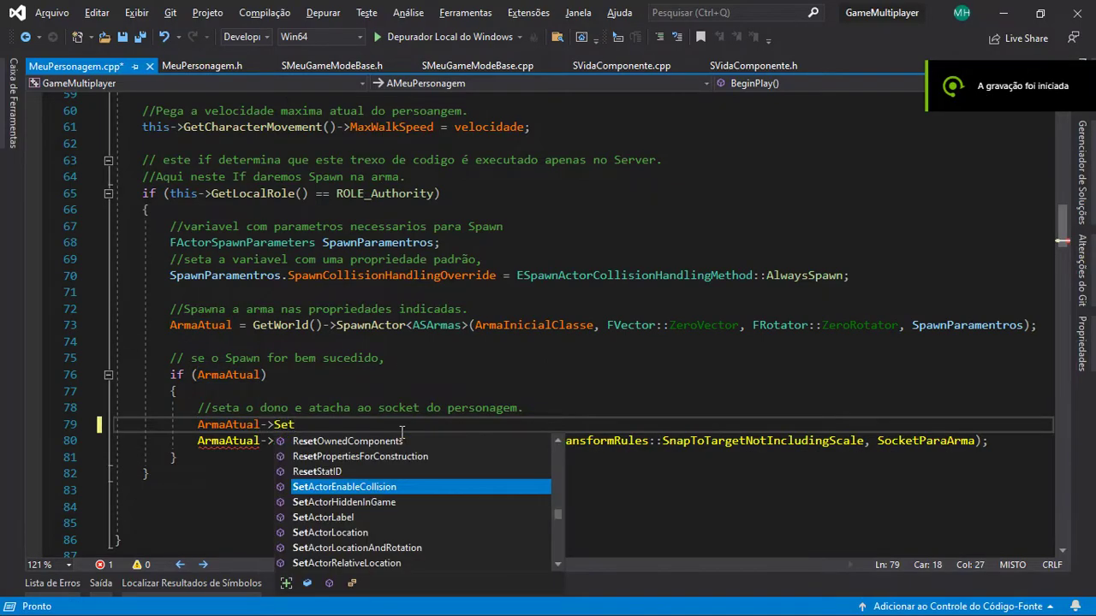
- Complete ArmaAtual->SetOwner(this); on line 79 and save the character source file
type("Owner")
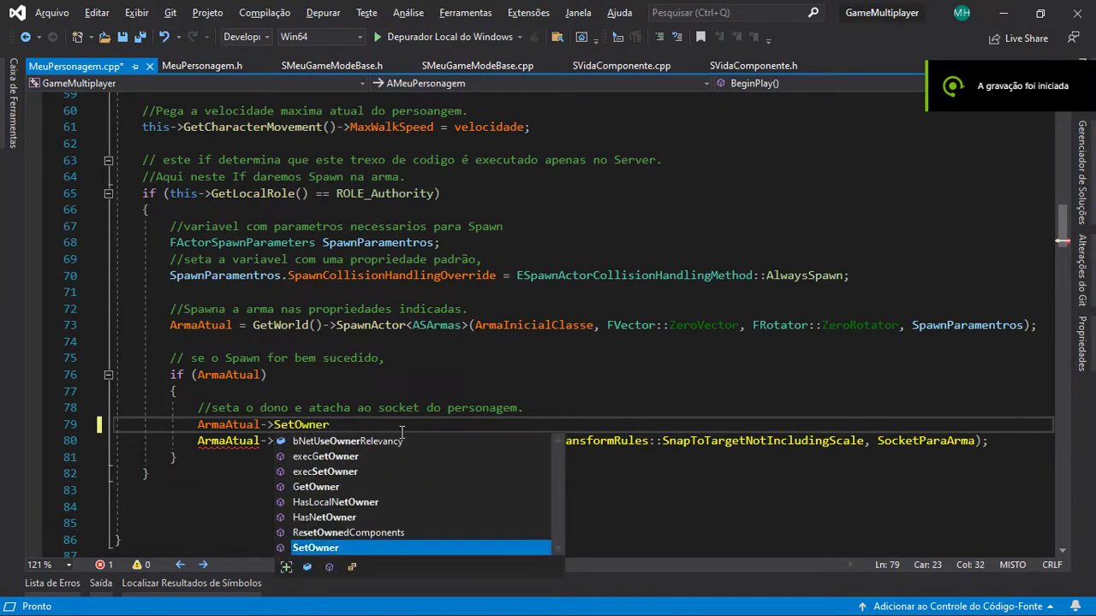
key("Escape")
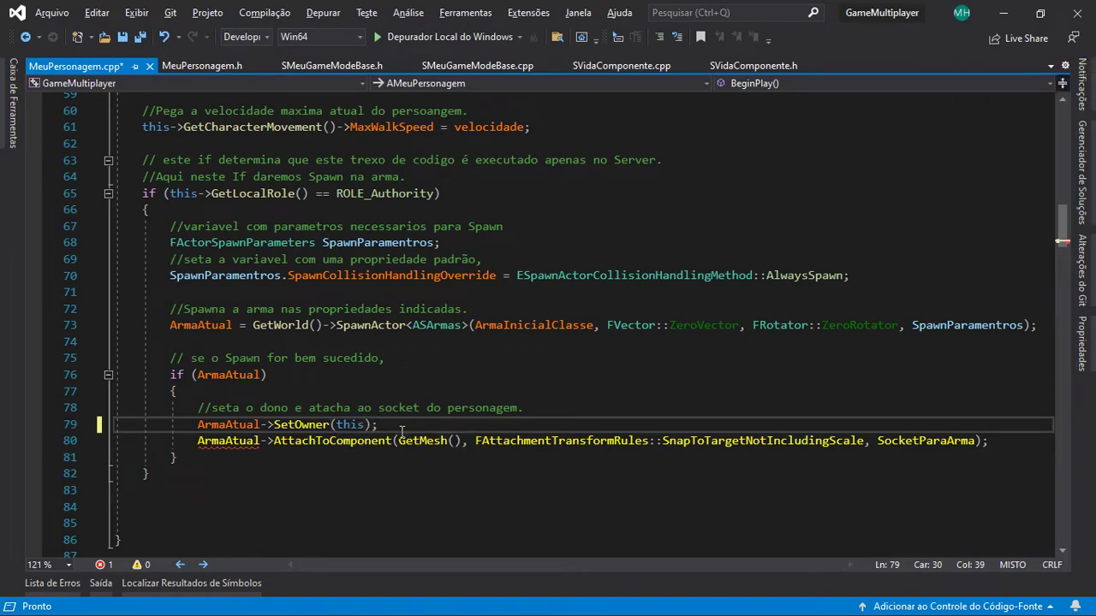
left_click(124, 37)
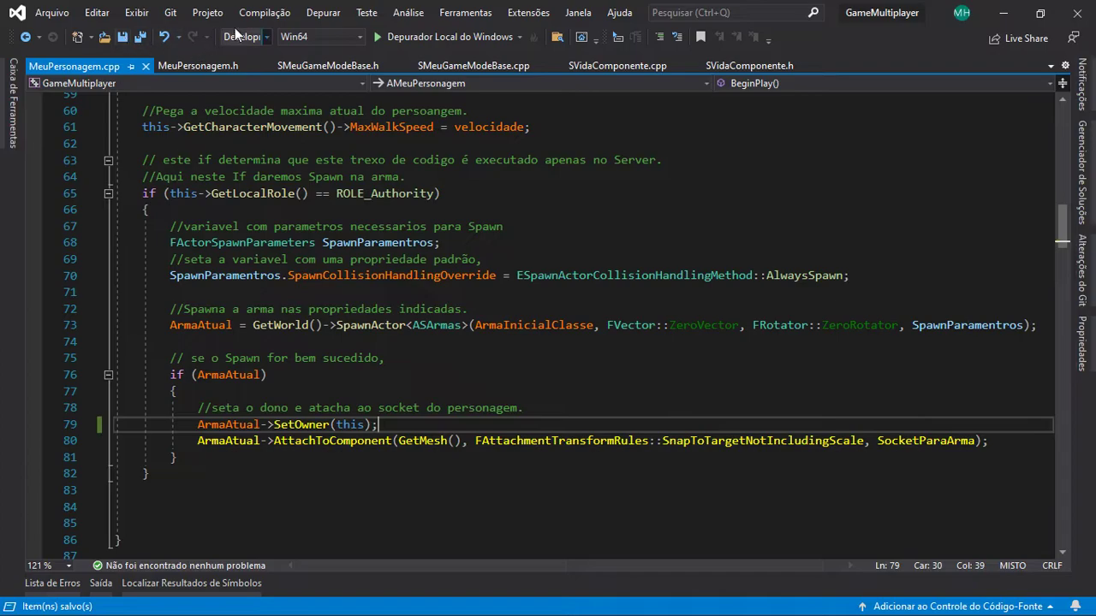
- Build the whole GameMultiplayer solution and confirm it compiles successfully
left_click(243, 15)
left_click(260, 34)
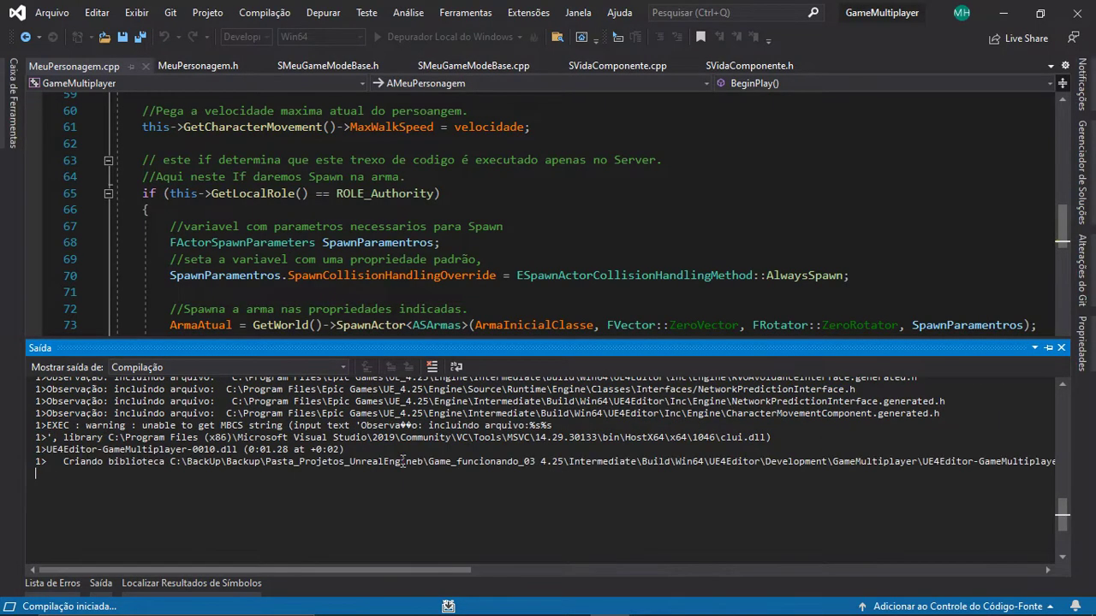
scroll(317, 498, "down", 2)
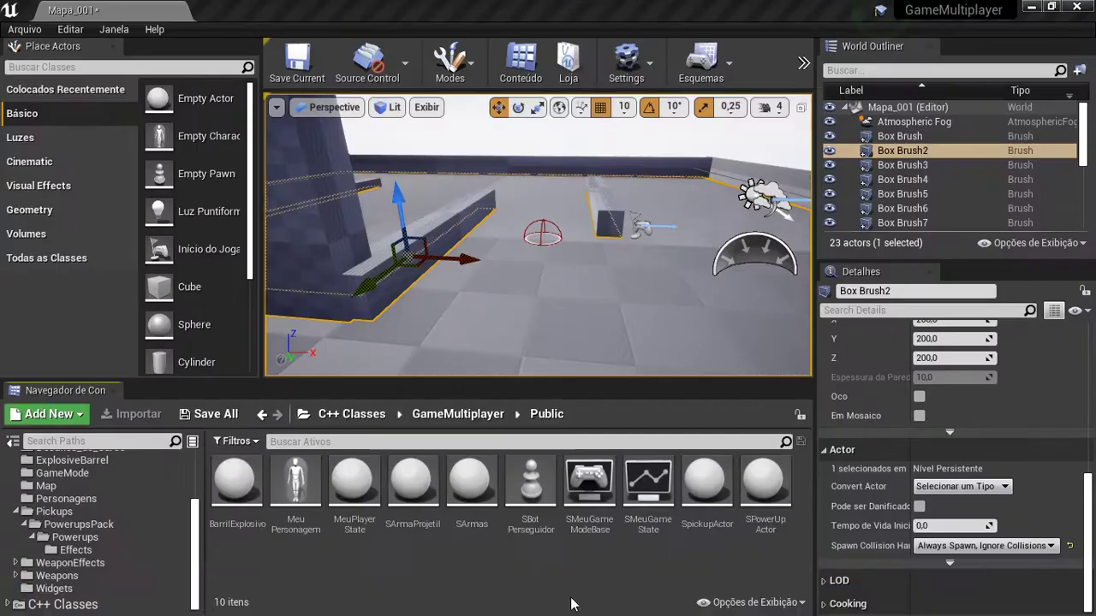
- In the Unreal Editor on Mapa_001, verify the play mode is set to 2 players
left_click(572, 602)
right_click_drag(538, 236, 538, 236)
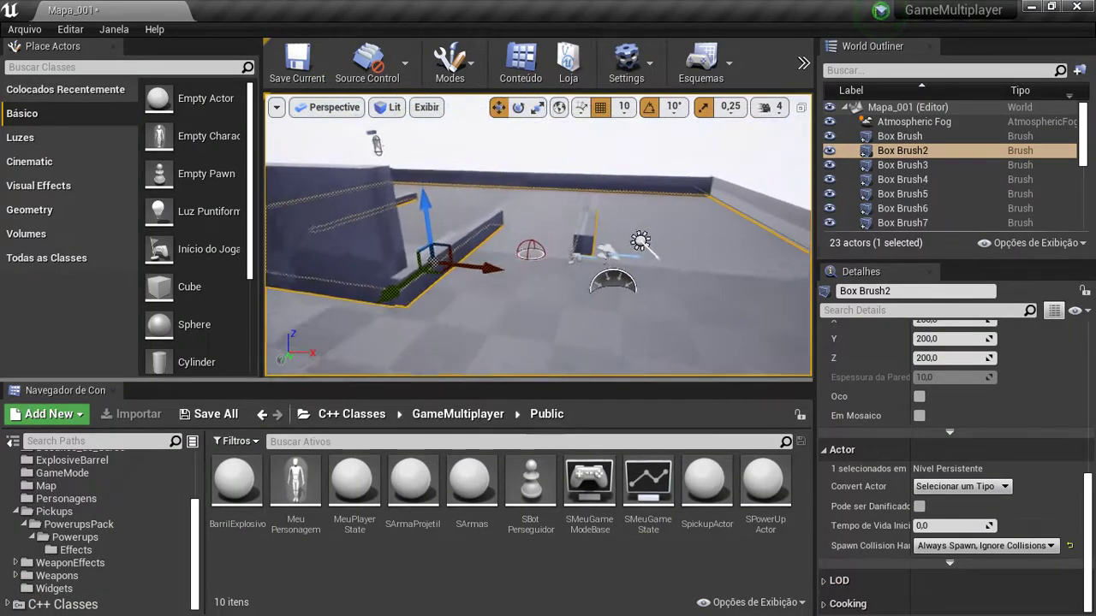
left_click(802, 73)
mouse_move(867, 214)
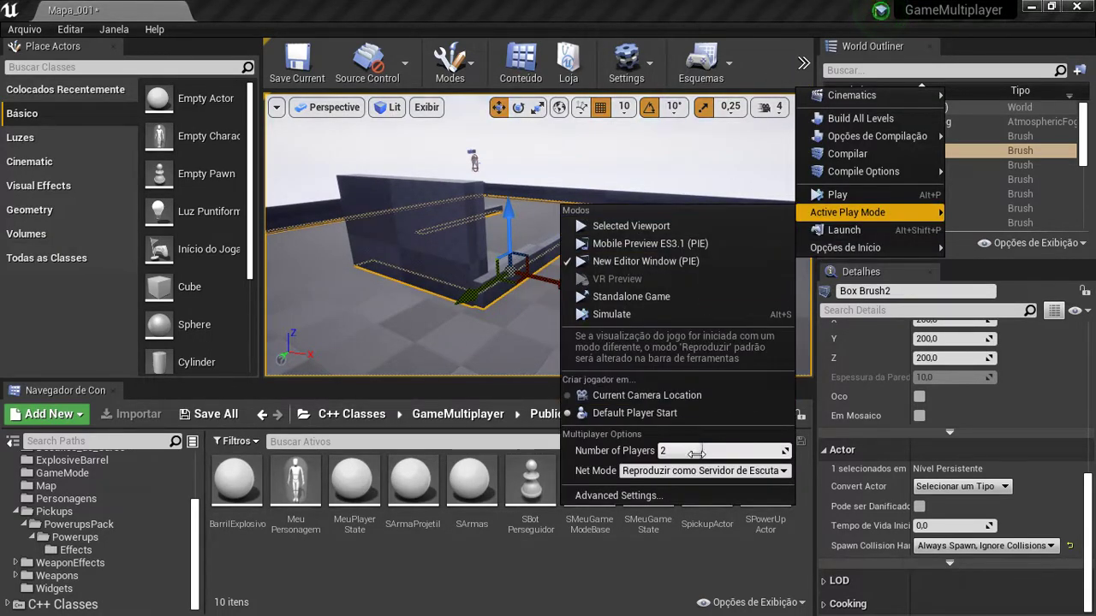
left_click(653, 179)
- Reframe the level view and select the dome-shaped pickup BP_PickUp3
right_click_drag(653, 179, 653, 177)
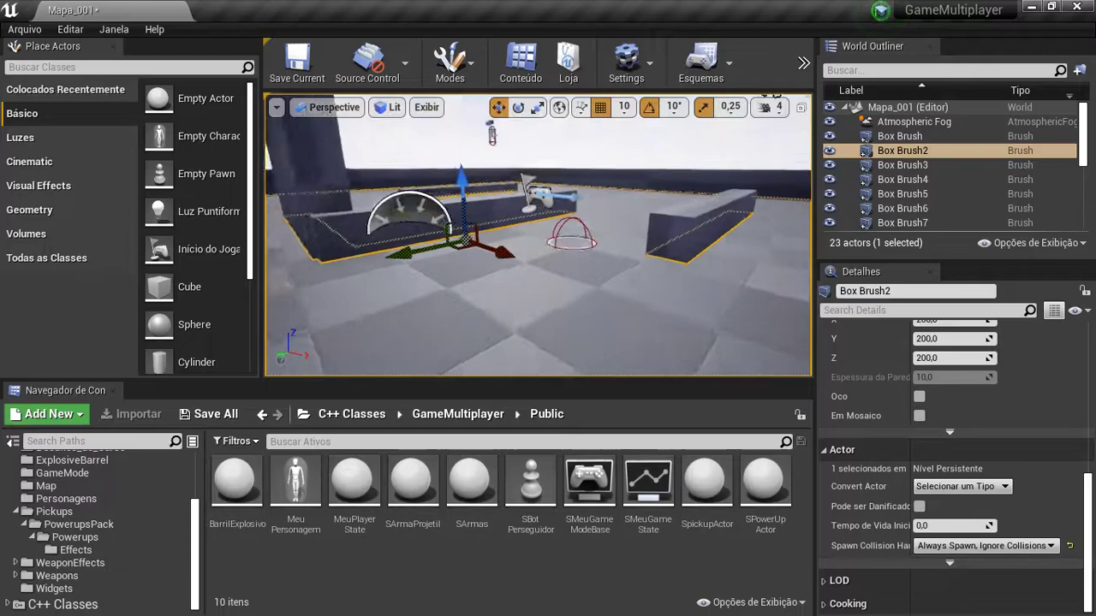
scroll(580, 259, "up", 1)
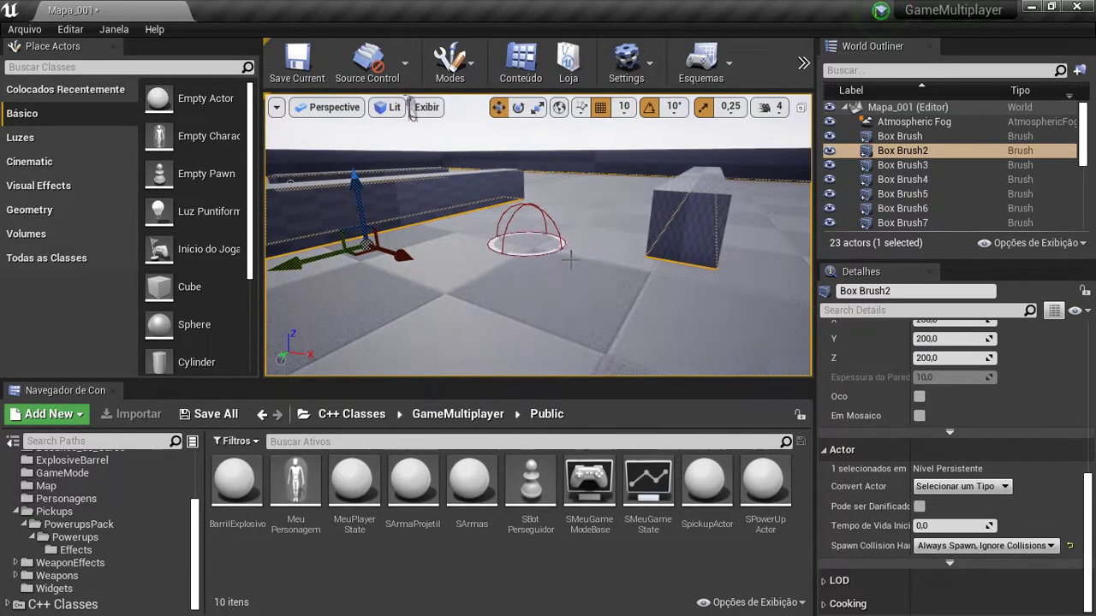
left_click(569, 257)
- Set BP_PickUp3's Power Up Classe to BP_Vida_Restaurado in the Details panel
scroll(987, 486, "up", 1)
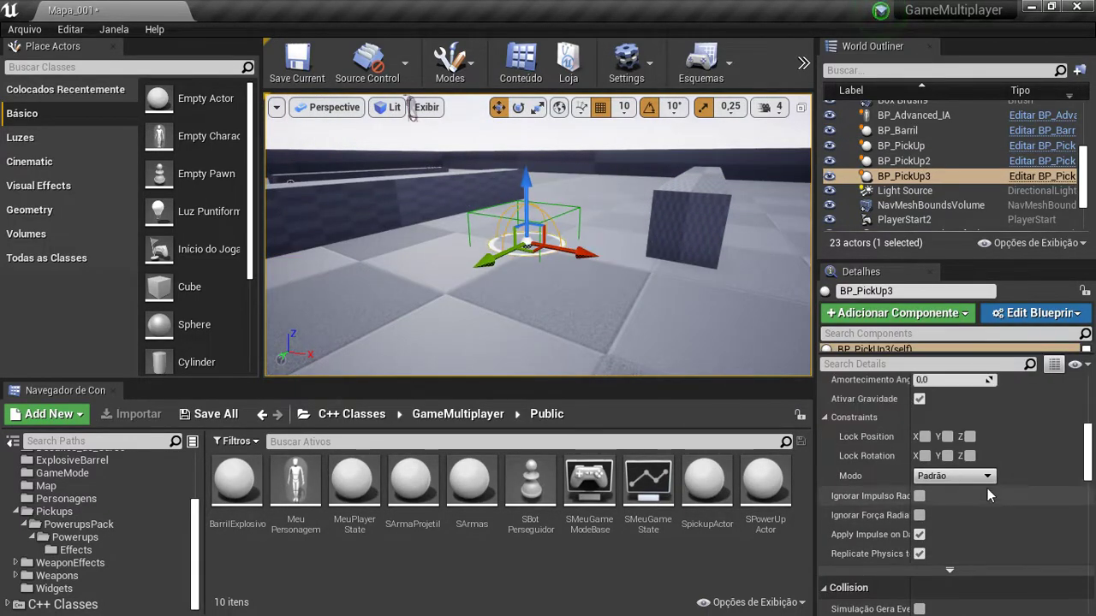
scroll(986, 489, "up", 3)
scroll(986, 489, "up", 2)
scroll(986, 488, "up", 2)
scroll(986, 488, "down", 2)
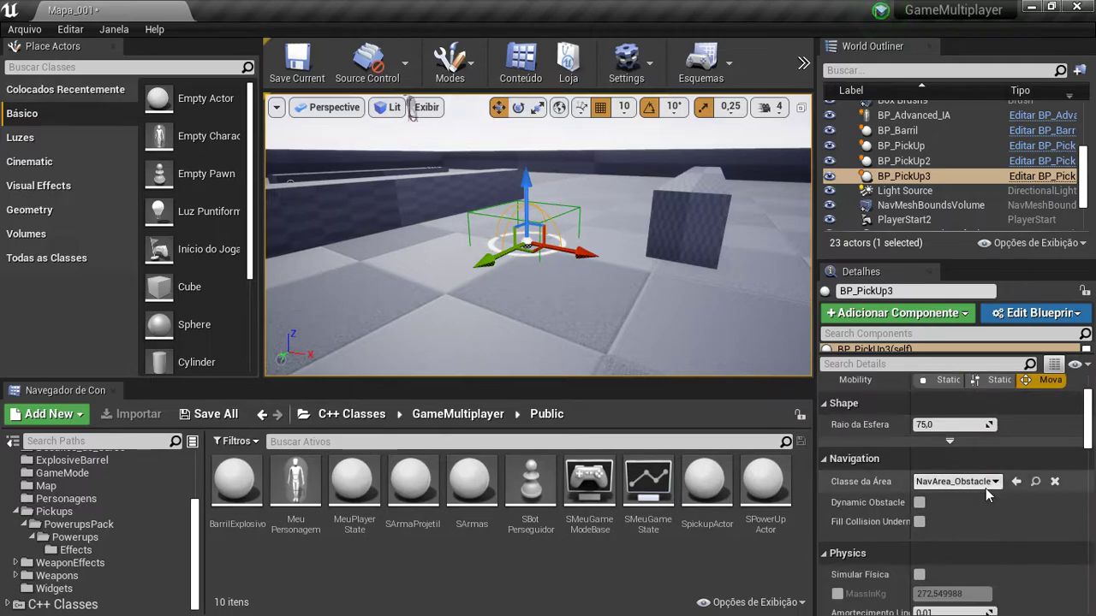
scroll(972, 479, "down", 3)
scroll(972, 480, "down", 3)
scroll(973, 480, "down", 3)
scroll(973, 480, "down", 3)
scroll(972, 480, "down", 3)
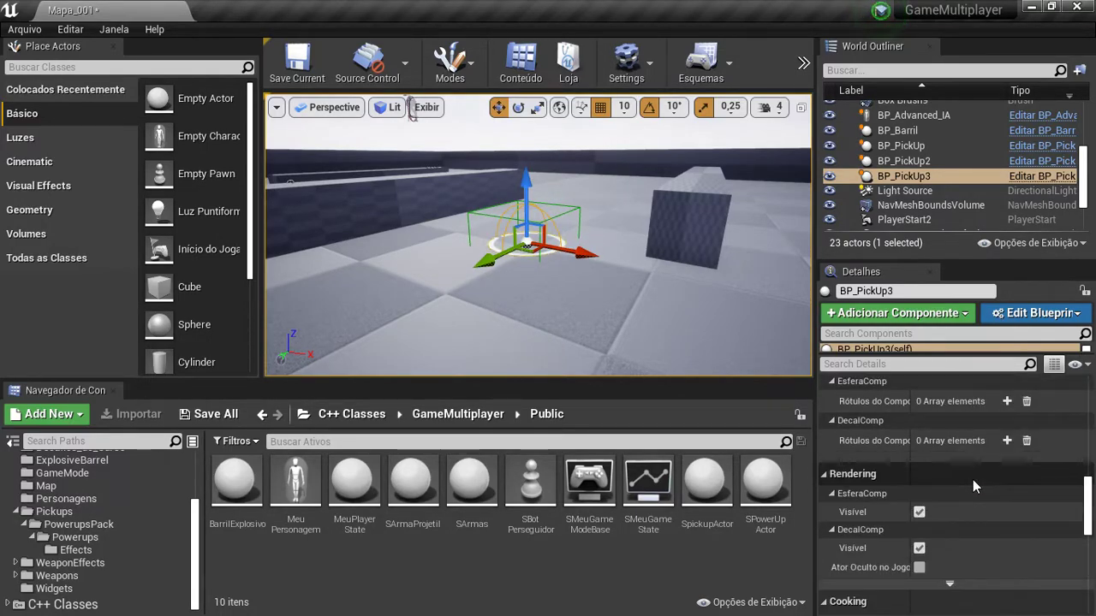
scroll(973, 480, "down", 3)
scroll(972, 479, "down", 3)
scroll(948, 475, "up", 1)
left_click(933, 447)
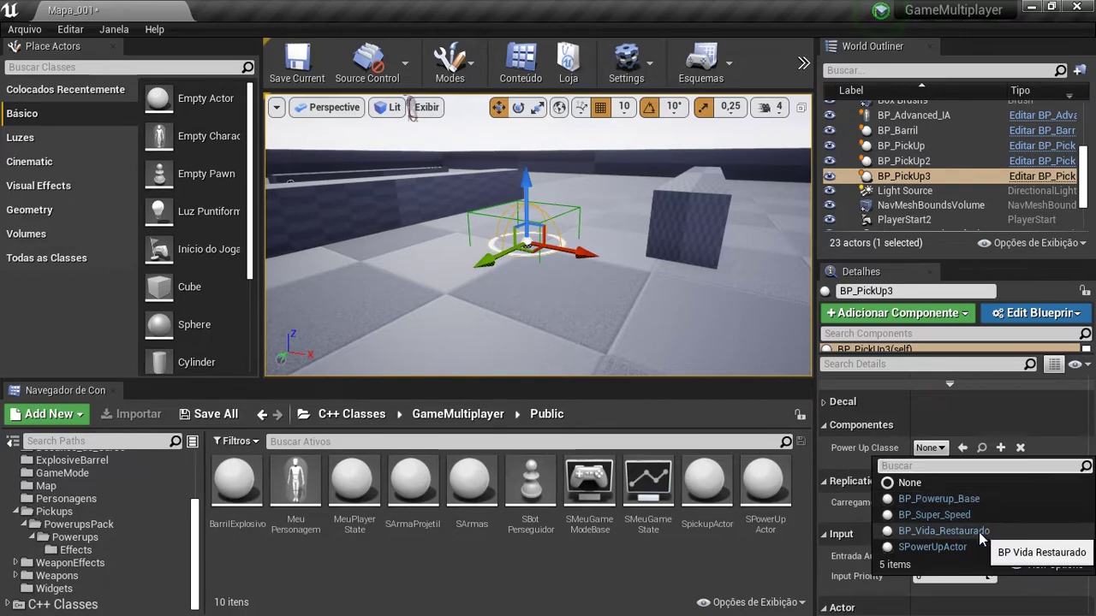
left_click(980, 532)
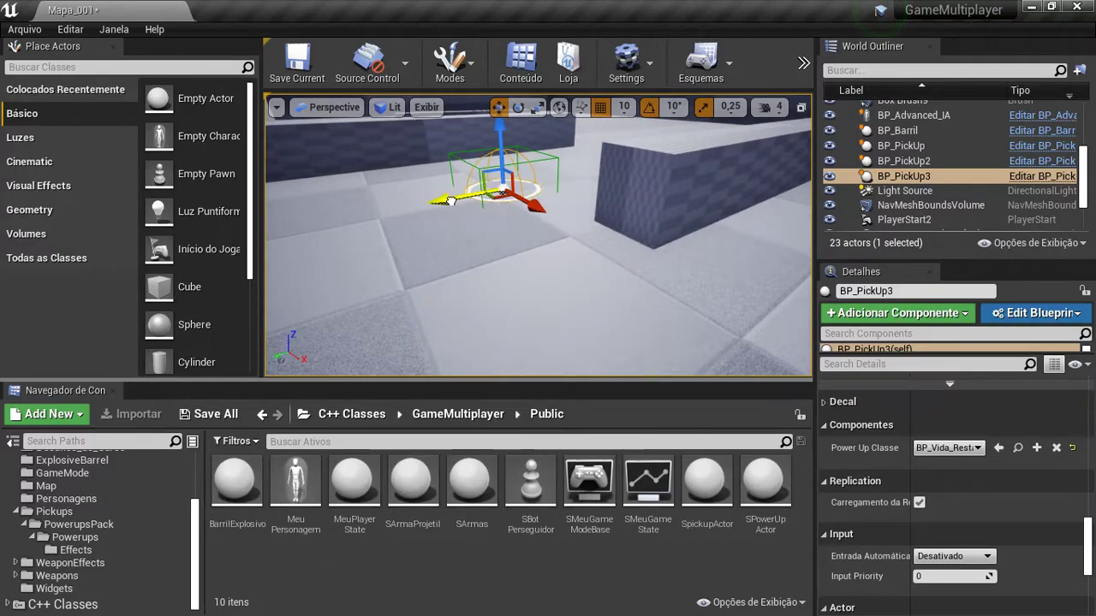
- Duplicate the pickup as BP_PickUp4 and set its power-up class to BP_Super_Speed
left_click_drag(450, 200, 404, 246, "alt")
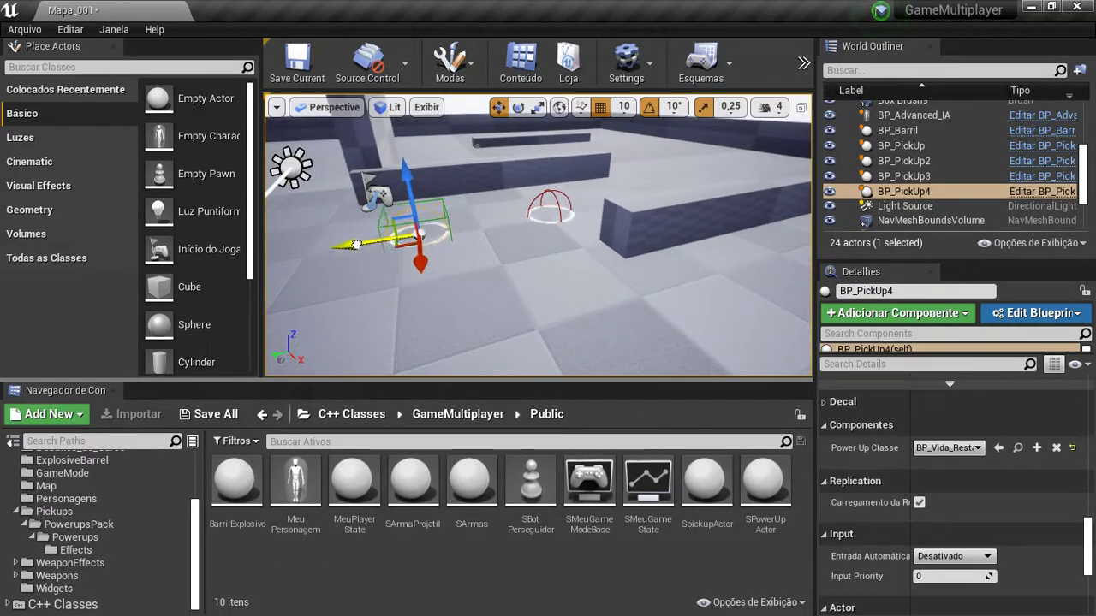
right_click_drag(397, 263, 342, 257)
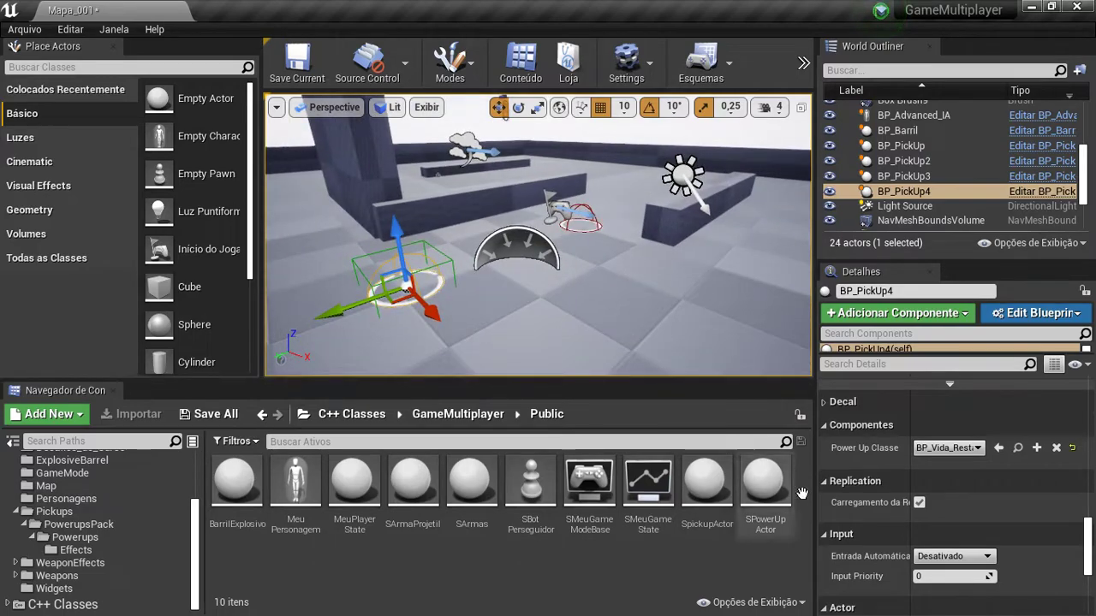
scroll(969, 527, "up", 1)
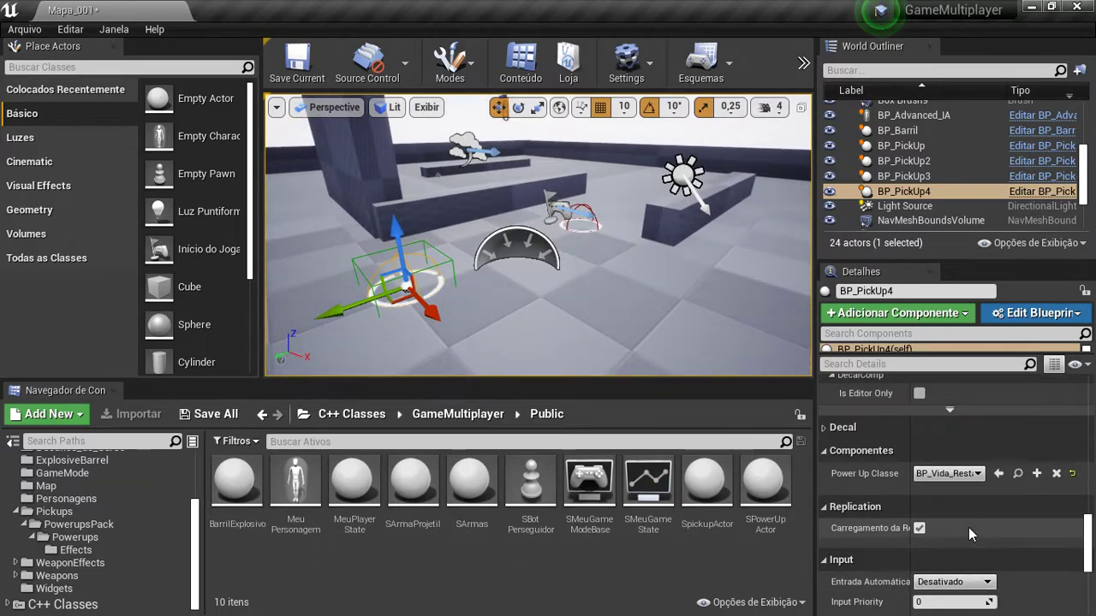
left_click(955, 474)
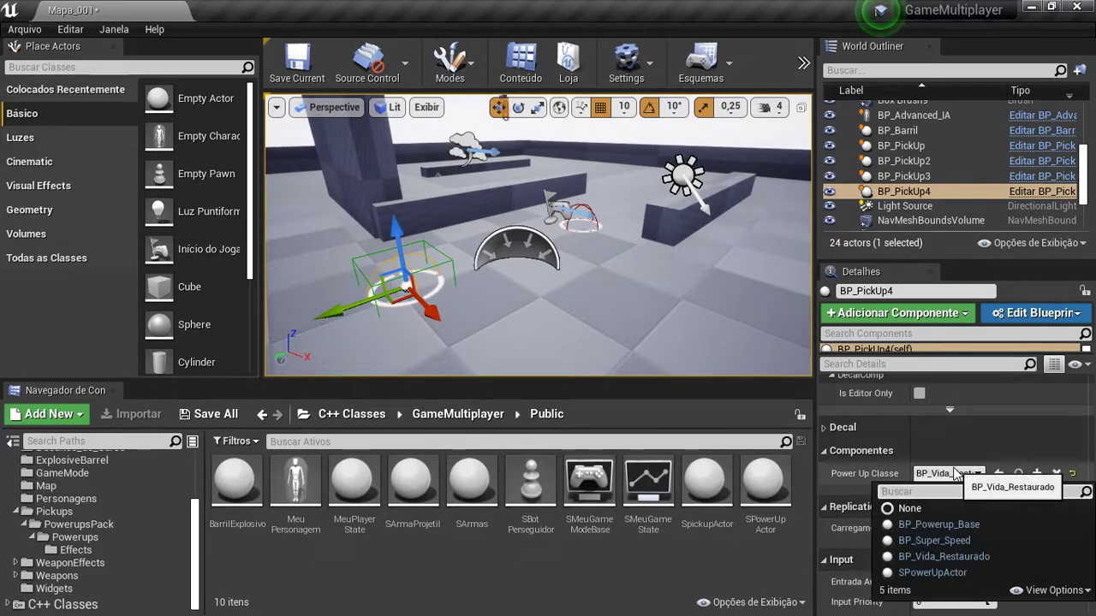
left_click(963, 544)
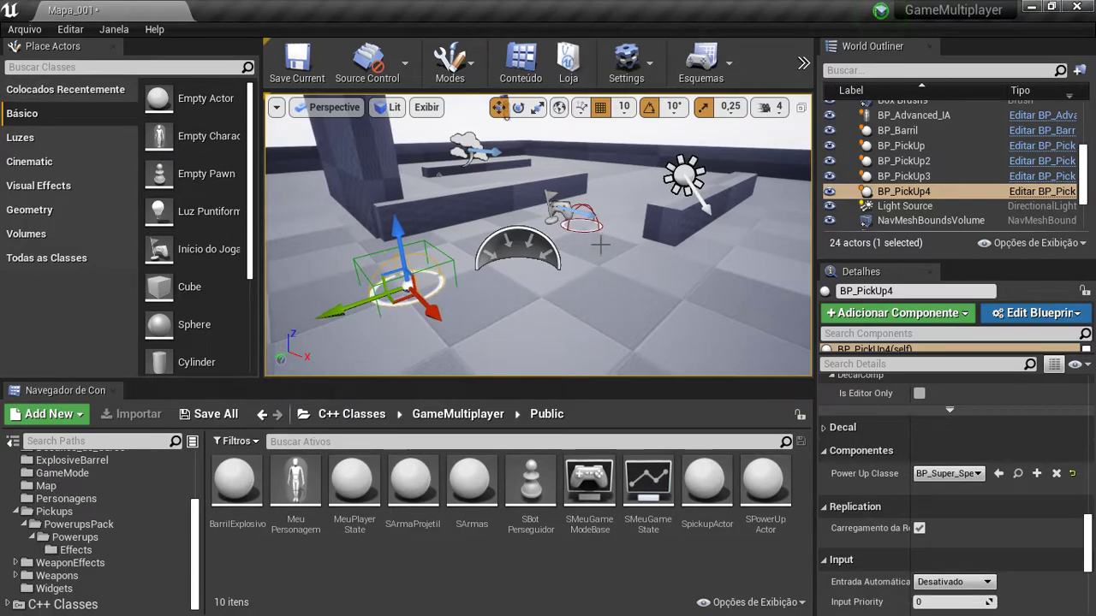
- Reselect BP_PickUp3 and BP_PickUp4 to check their power-up class settings
left_click(600, 245)
left_click(597, 242)
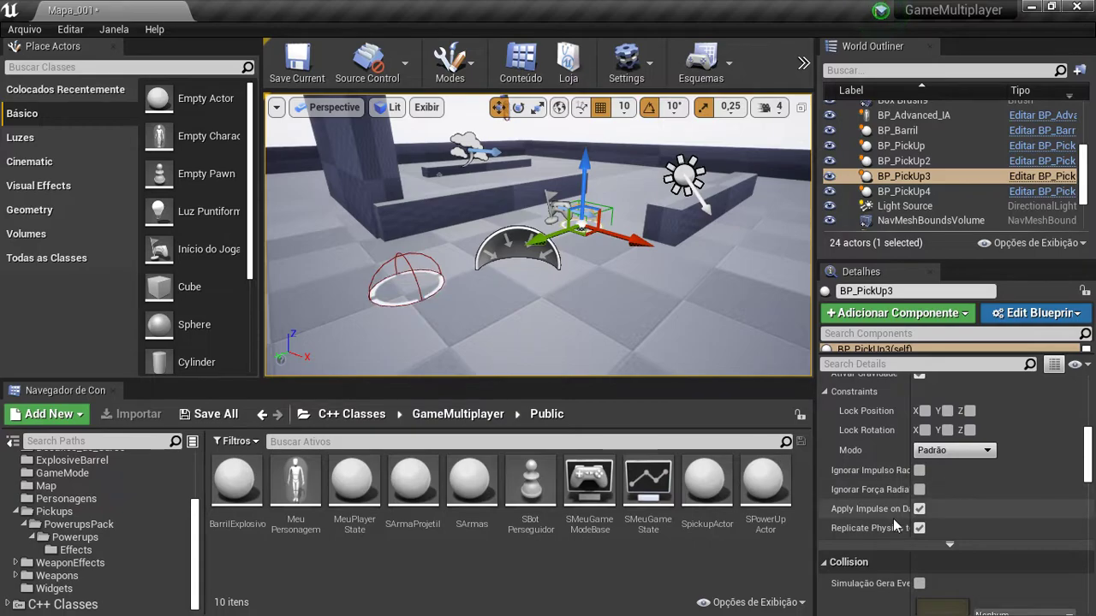
scroll(893, 519, "down", 3)
scroll(893, 513, "down", 3)
scroll(893, 513, "down", 3)
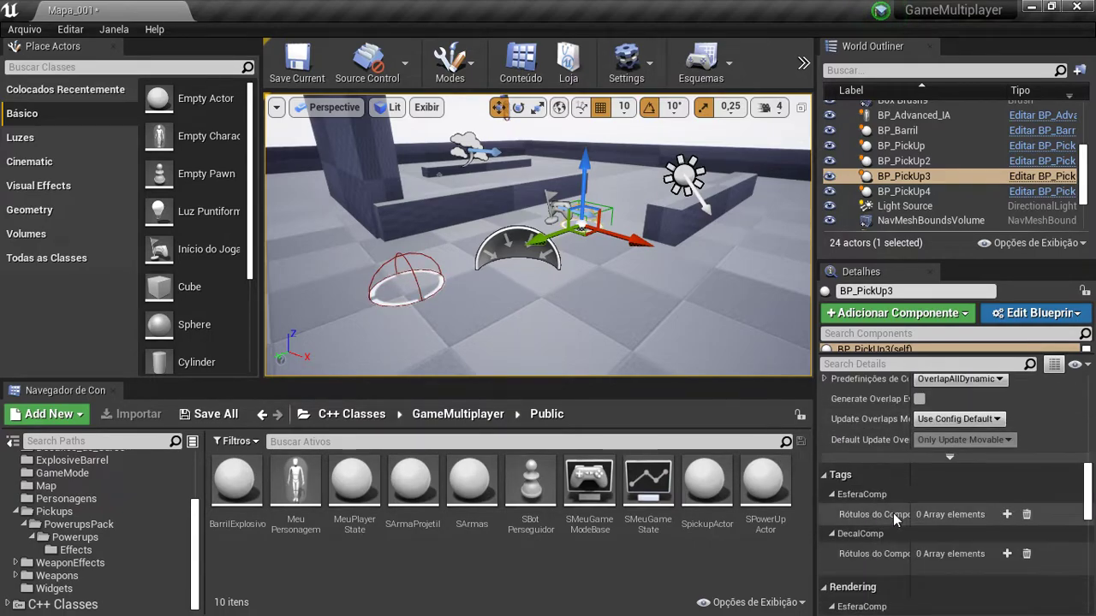
scroll(893, 513, "down", 3)
scroll(893, 512, "down", 3)
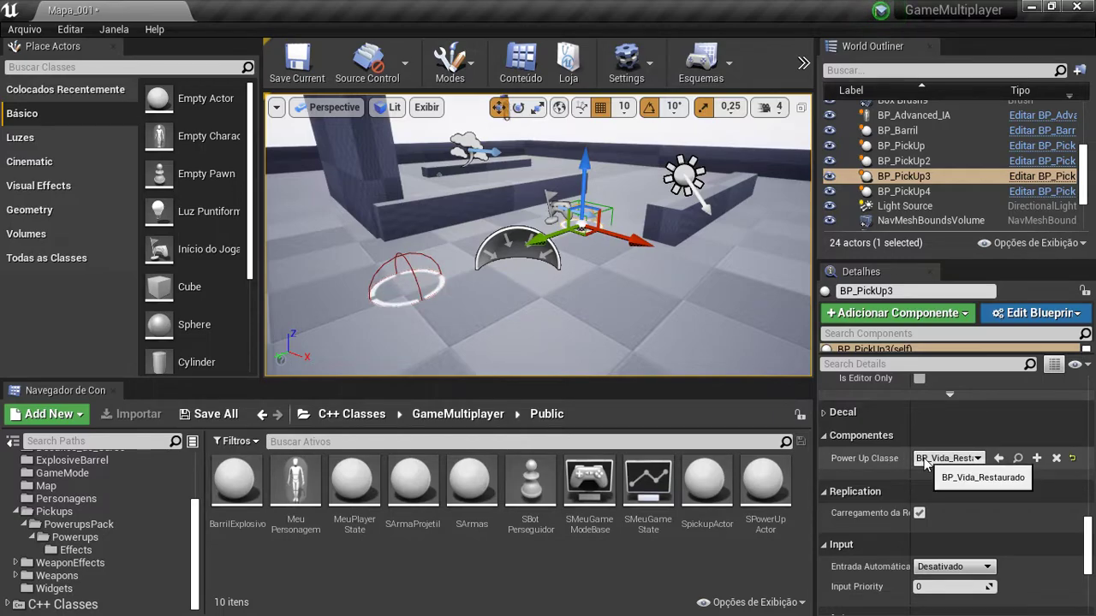
left_click(433, 314)
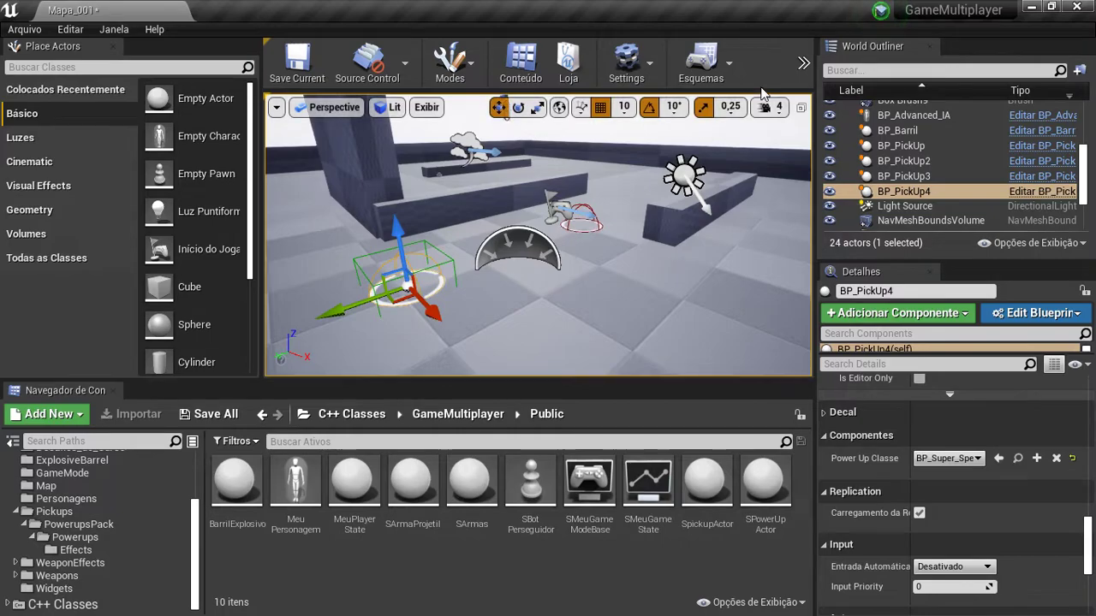
left_click(803, 68)
- Start the two-player preview and arrange the Server and Client 2 windows side by side
left_click(844, 191)
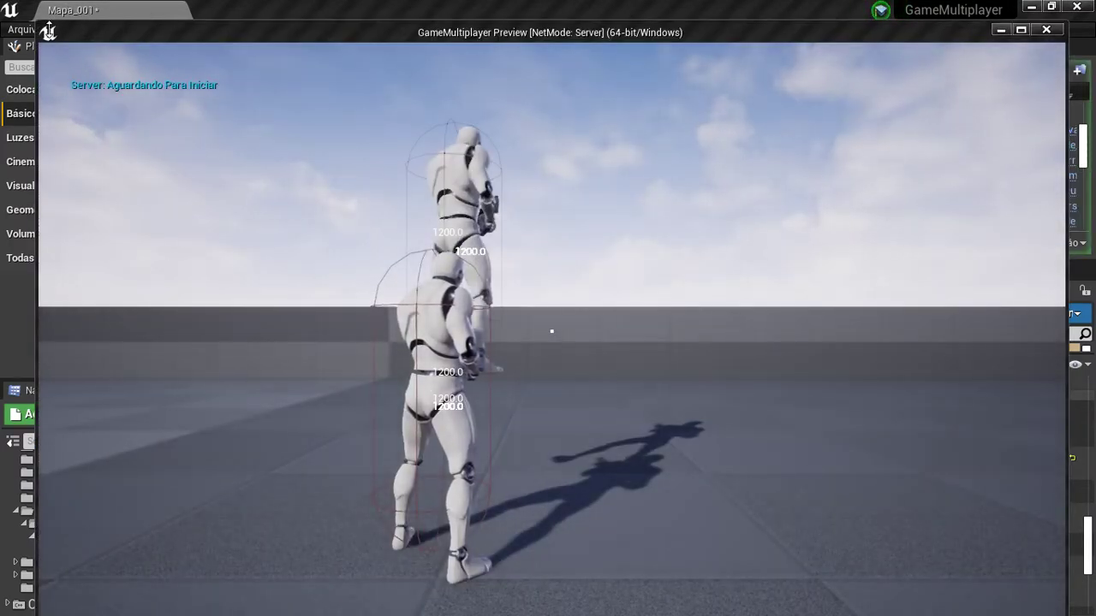
left_click_drag(52, 35, 514, 231)
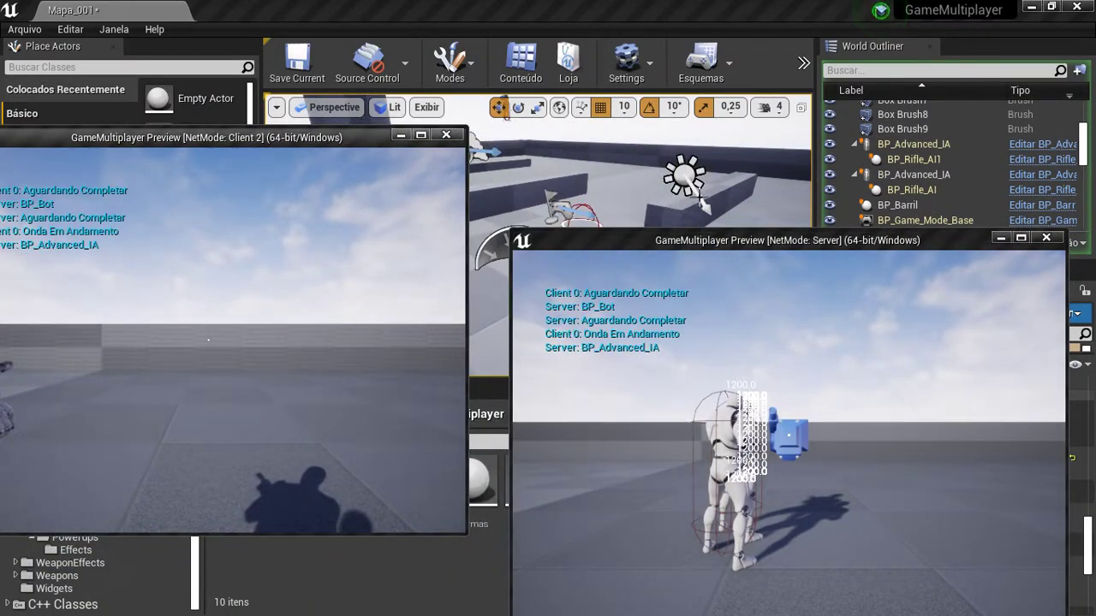
left_click_drag(642, 243, 670, 76)
left_click_drag(223, 137, 339, 75)
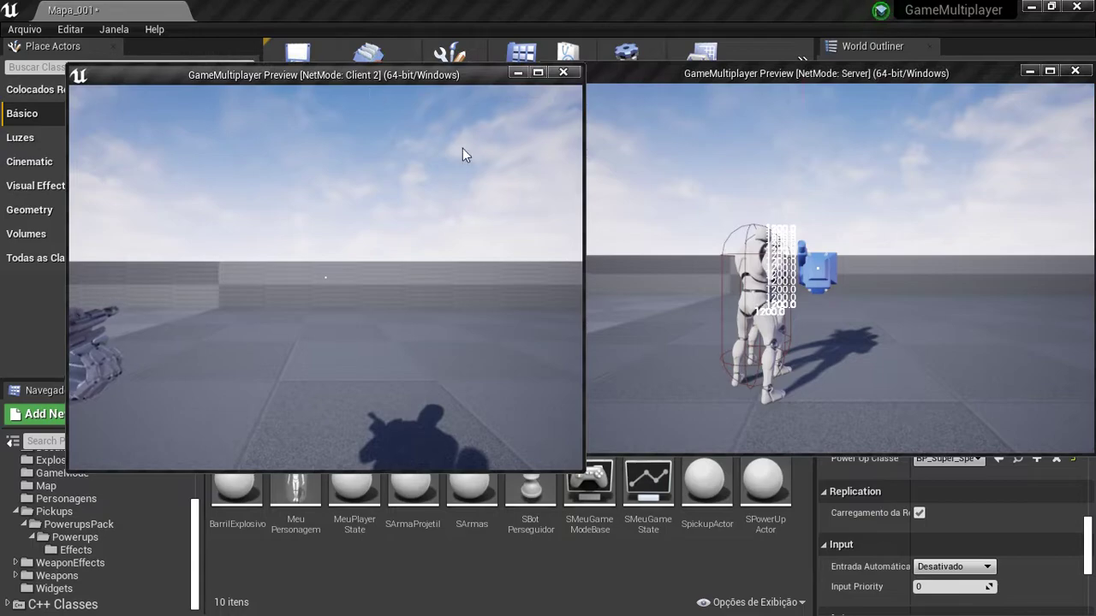
- Play both the client and server characters, then end the session with Escape
left_click(462, 148)
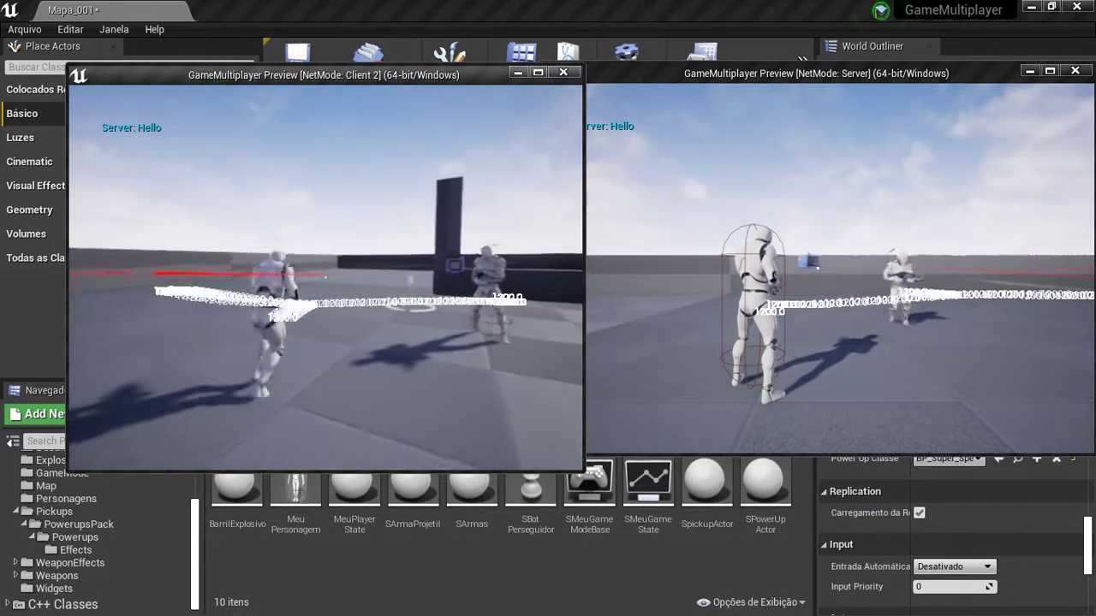
key("super")
left_click(605, 352)
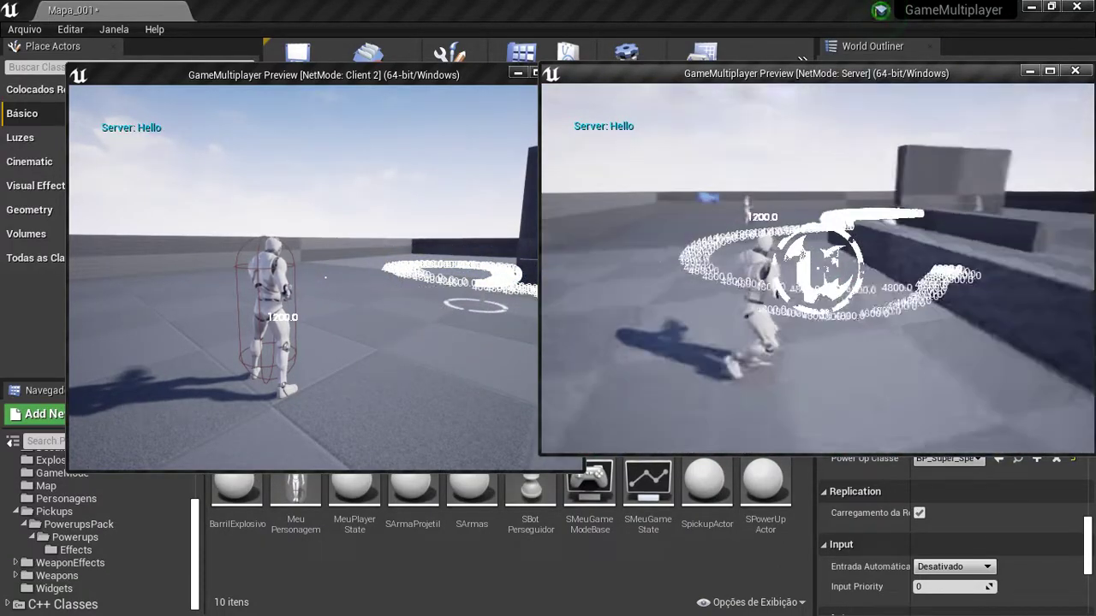
key("super")
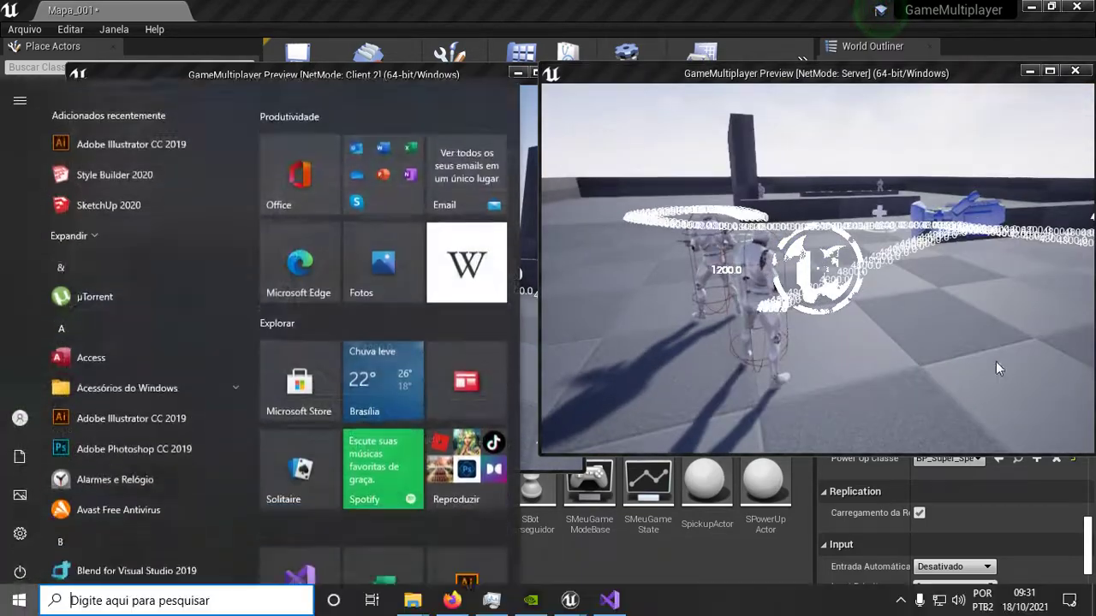
left_click(996, 361)
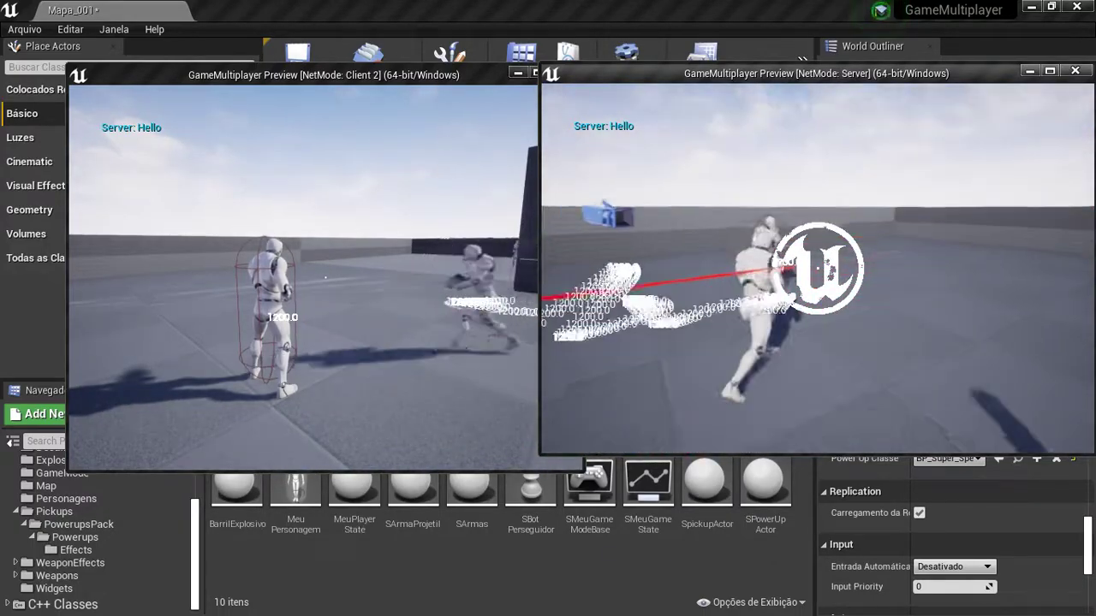
key("super")
key("super")
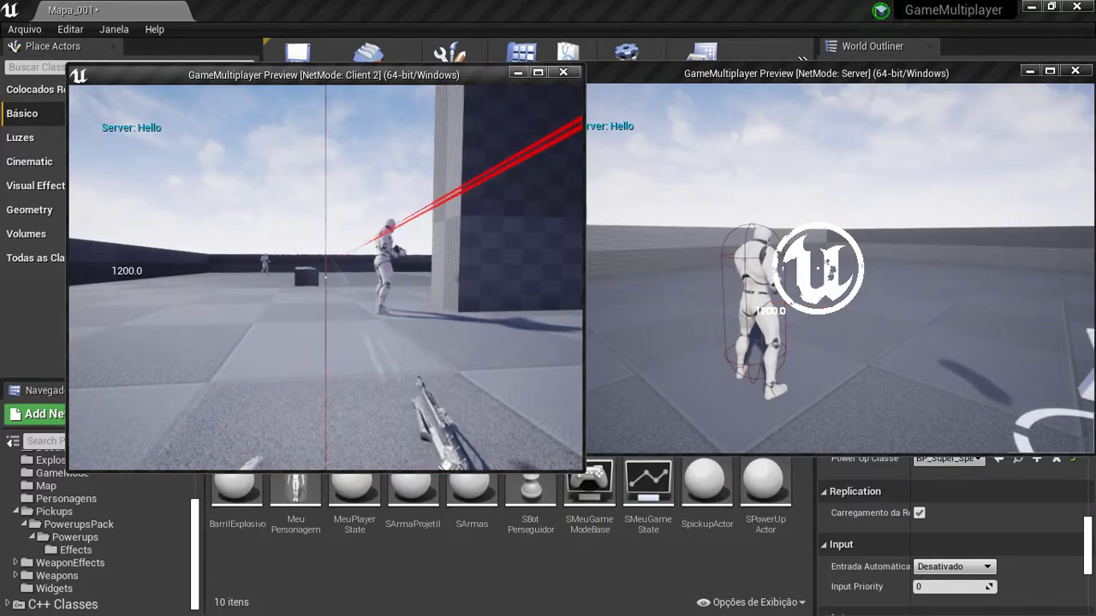
key("Escape")
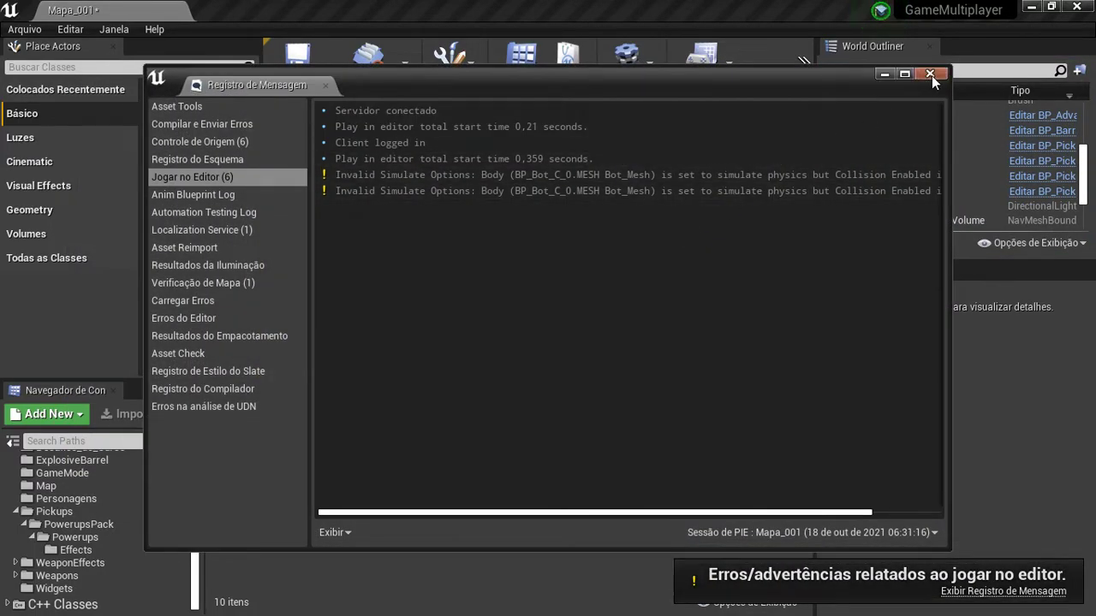
- Close the Message Log and delete the BP_Advanced_IA character from the level
left_click(930, 74)
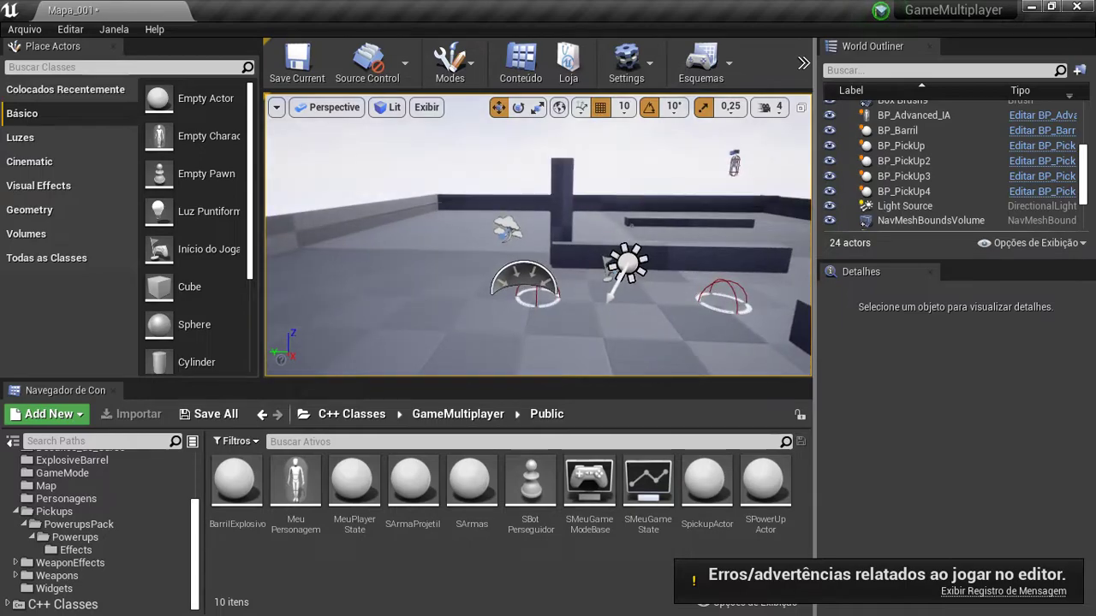
right_click_drag(538, 236, 548, 239)
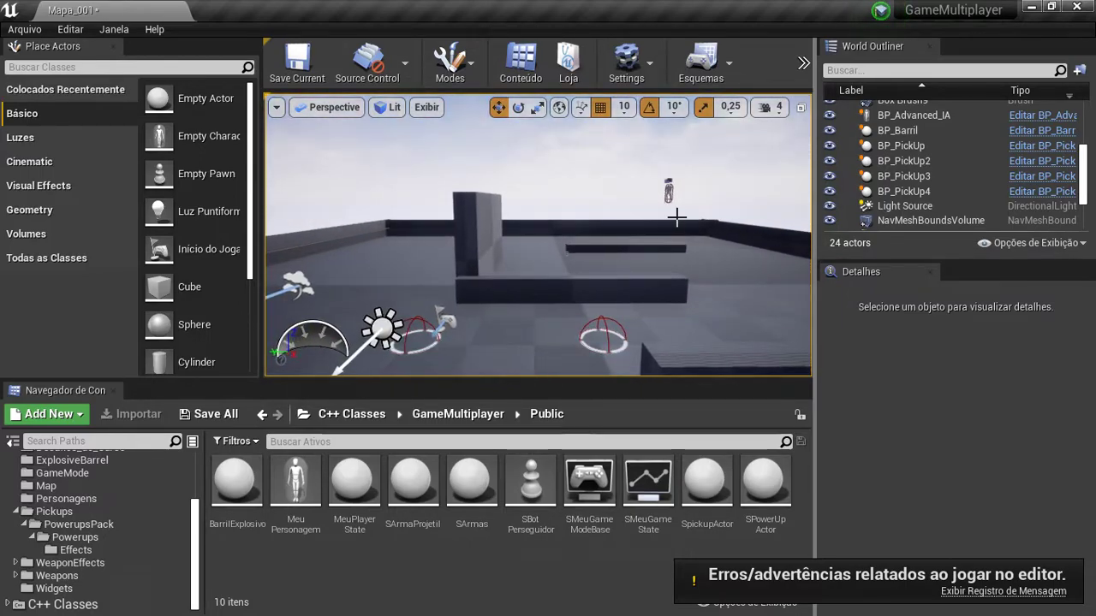
left_click(669, 194)
key("Delete")
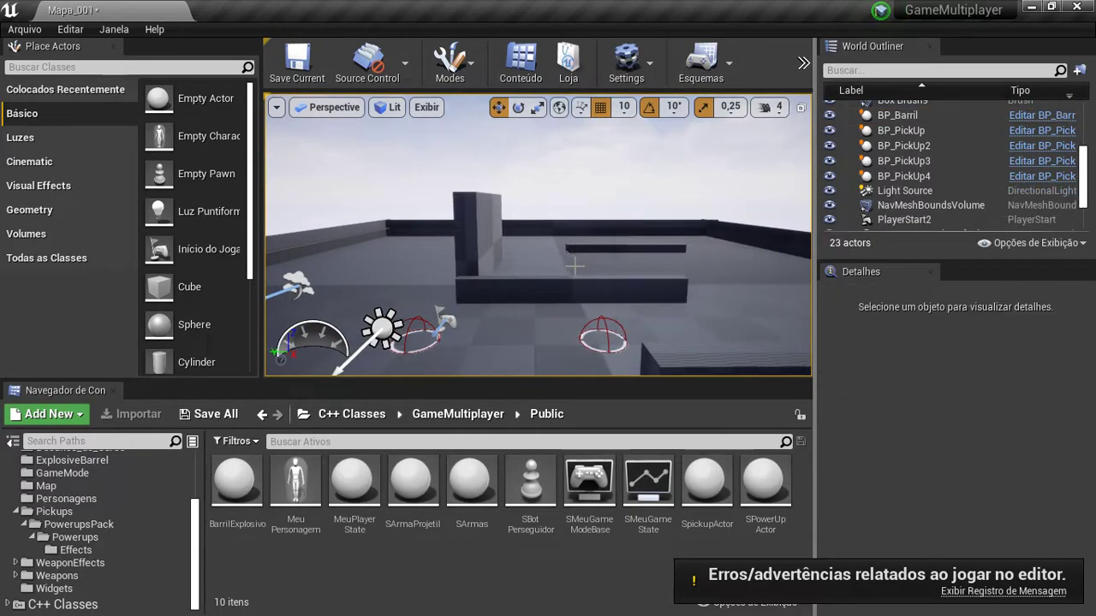
- Delete the TargetPoint and launch a new two-player Play session
left_click(556, 250)
key("Delete")
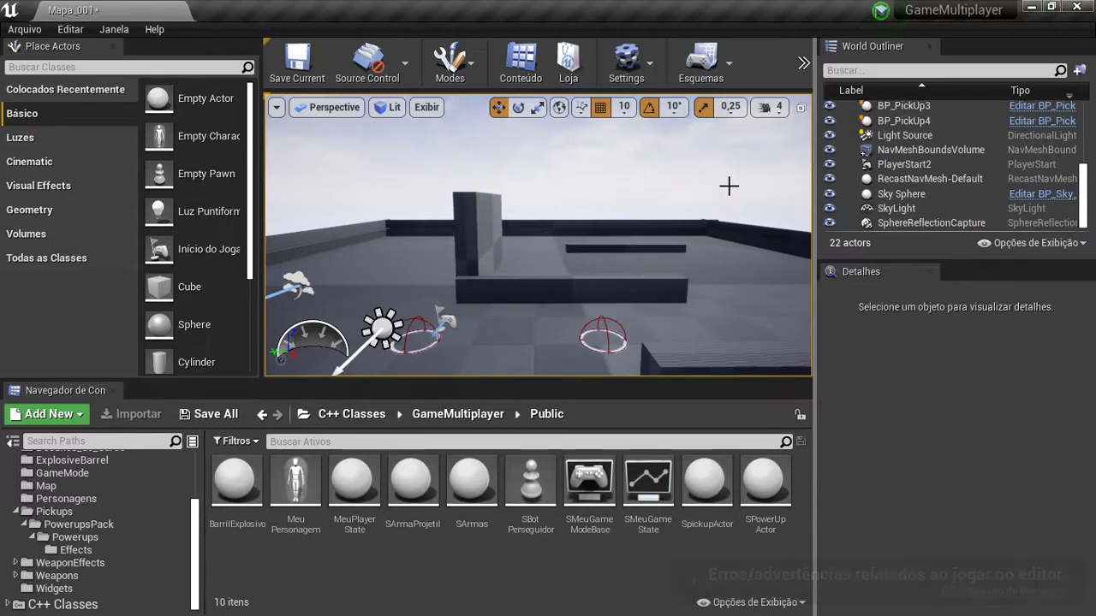
left_click(803, 62)
left_click(830, 196)
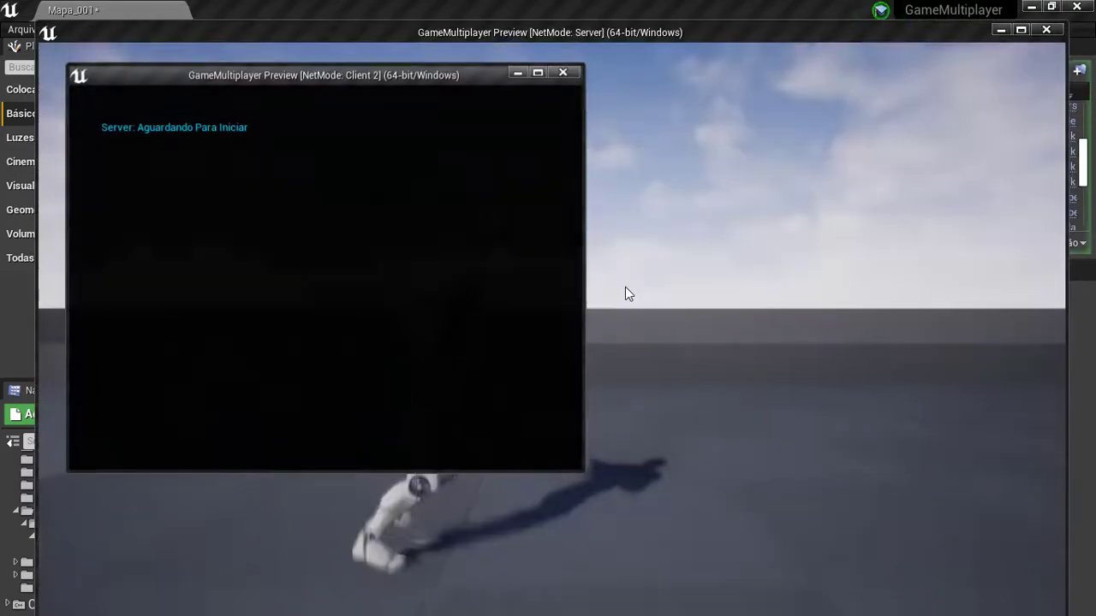
- Focus the Server preview window and restore it from full screen
left_click(67, 33)
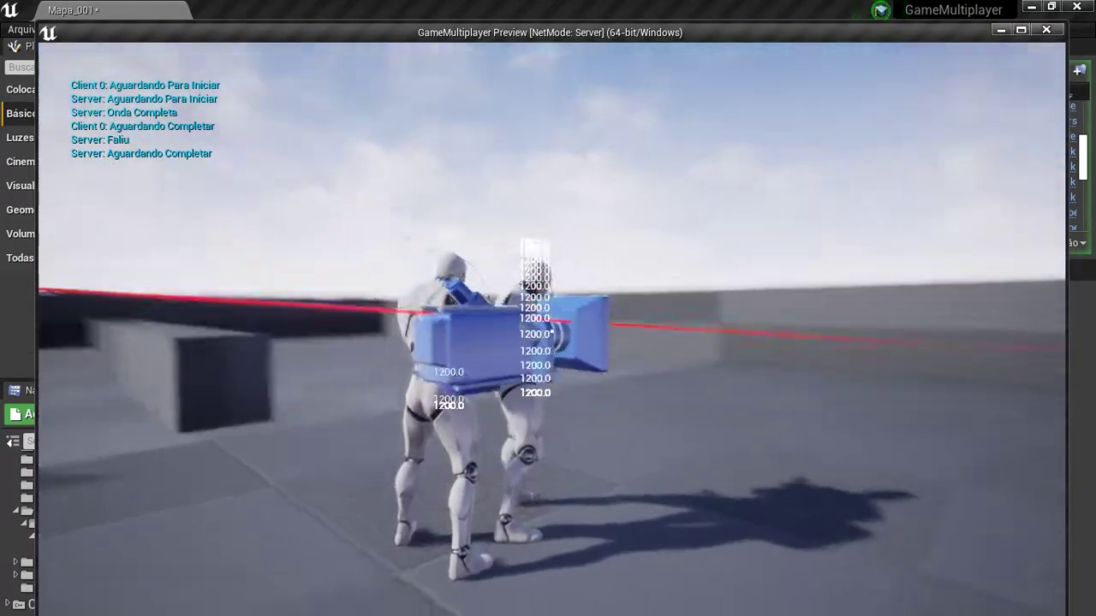
key("super")
left_click(47, 33)
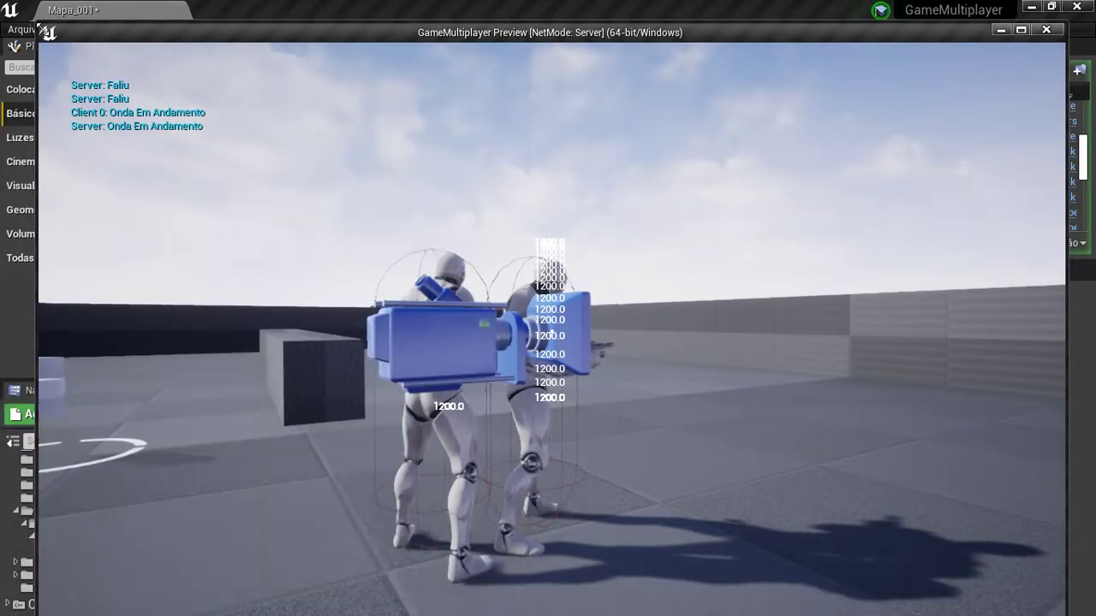
double_click(43, 31)
key("super")
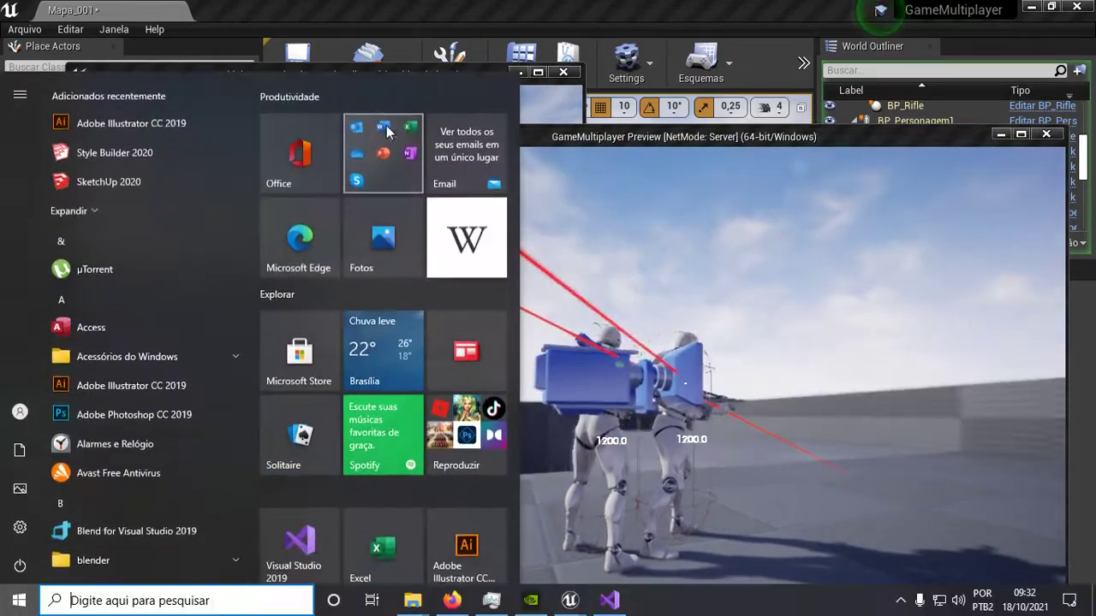
key("super")
- Move and enlarge the Server window beside Client 2, play, then stop with Escape
mouse_move(306, 128)
left_mouse_down()
mouse_move(650, 204)
mouse_move(662, 64)
left_mouse_up()
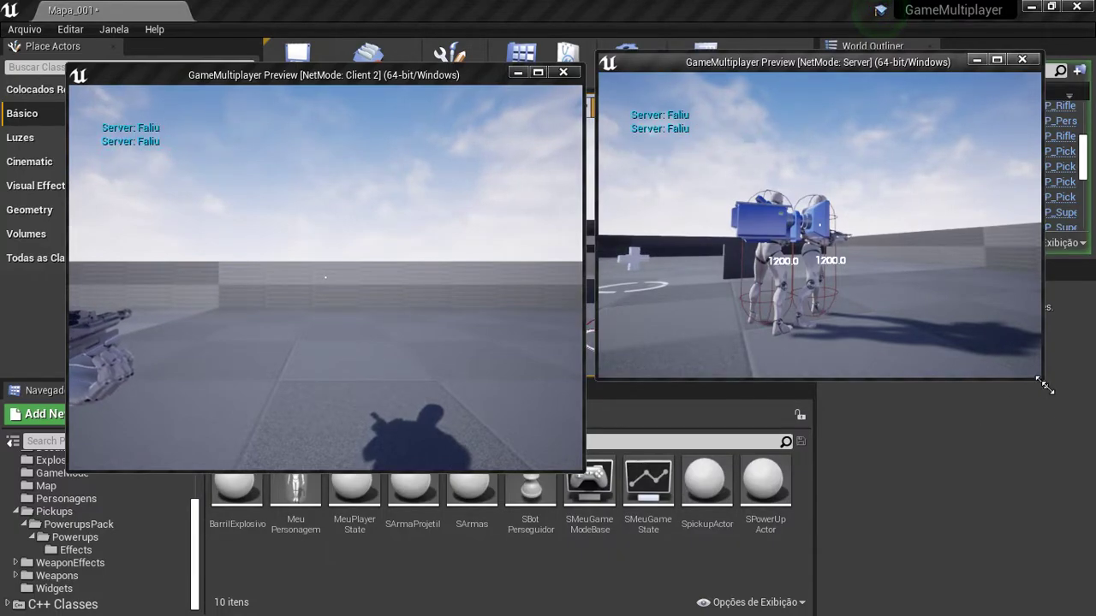
left_click_drag(1042, 379, 1074, 484)
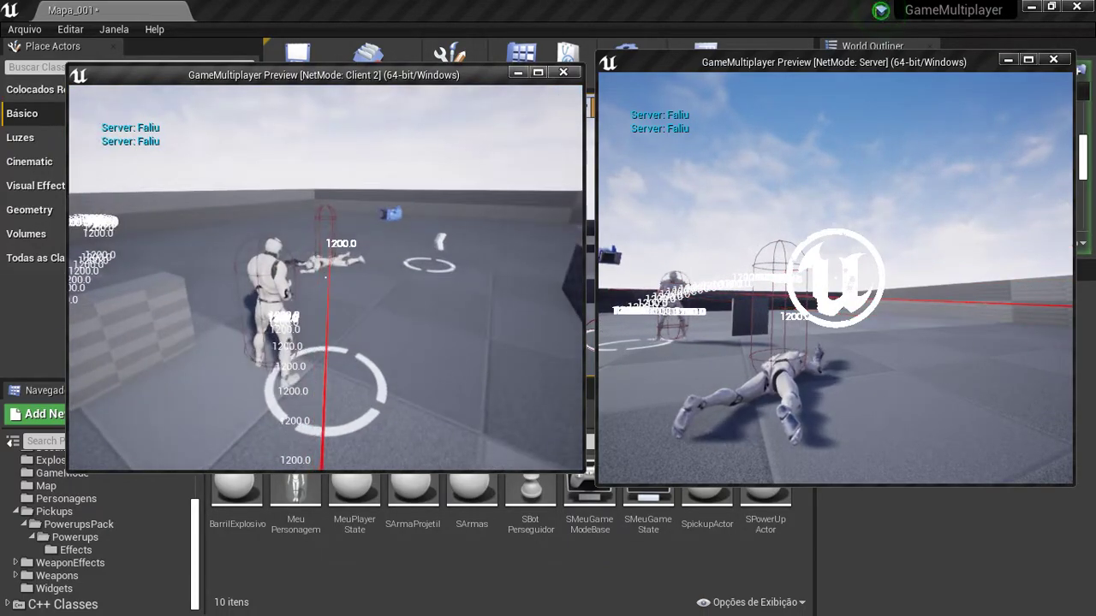
key("Escape")
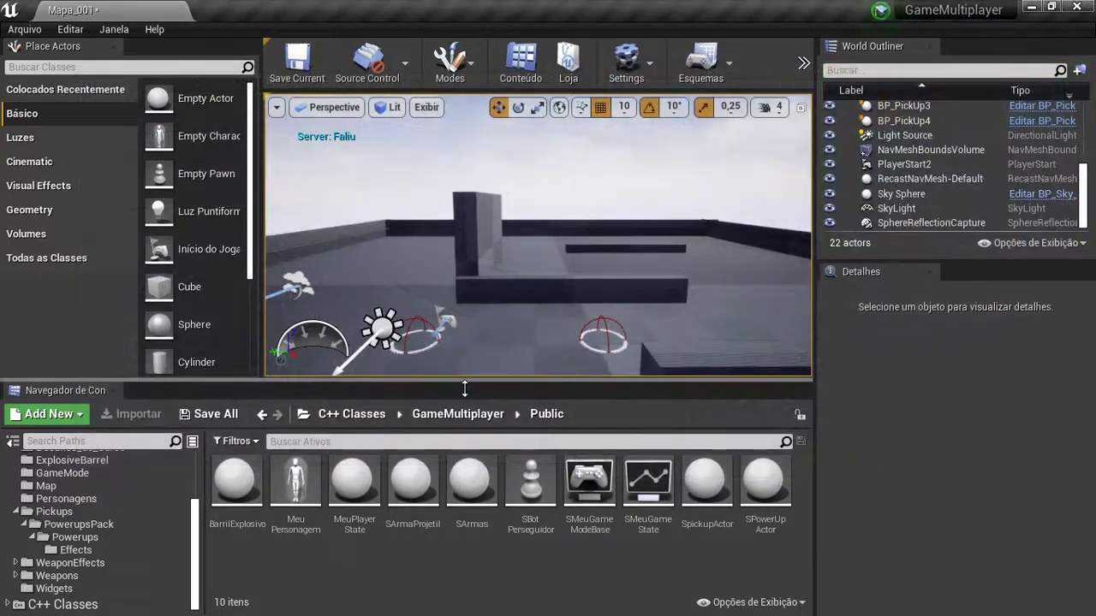